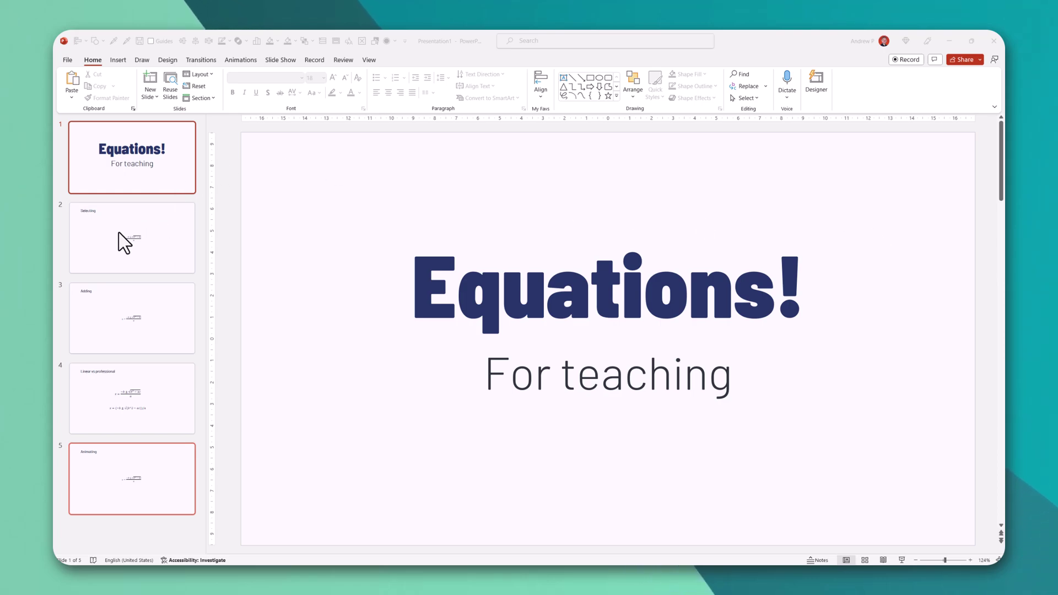
Preview the Selecting and Adding slides, then stop on slide 5, Animating.
left_click(126, 237)
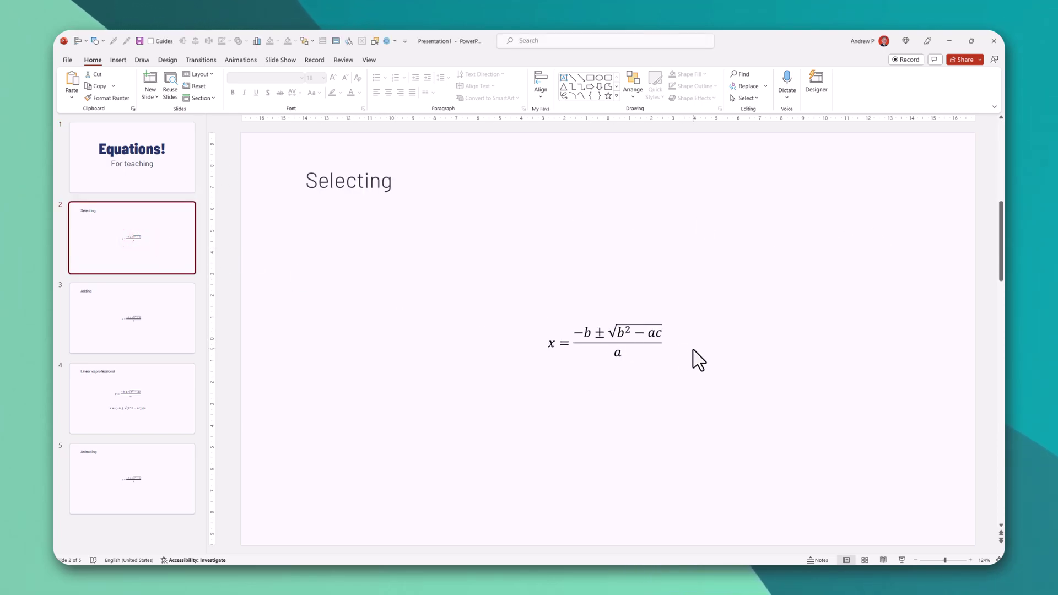
key("Down")
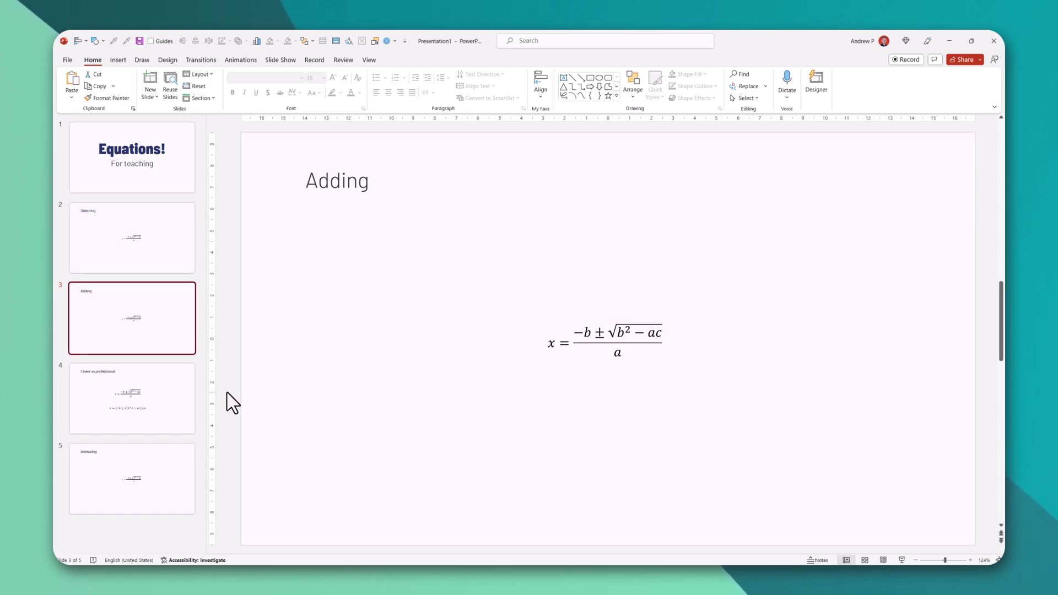
left_click(134, 485)
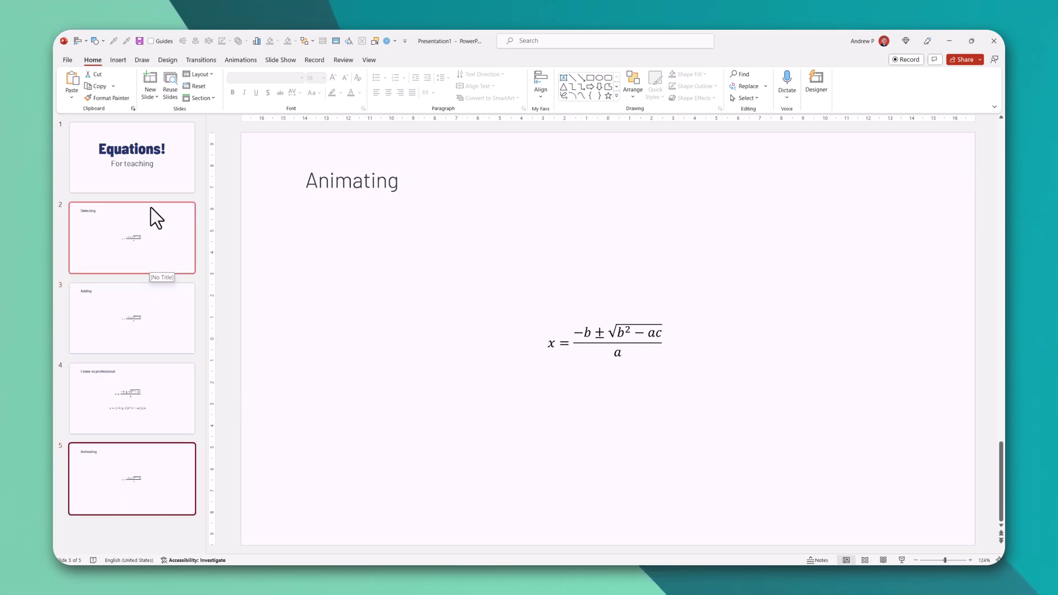
On the Selecting slide, insert the built-in Fourier Series equation from the Equation gallery.
left_click(168, 250)
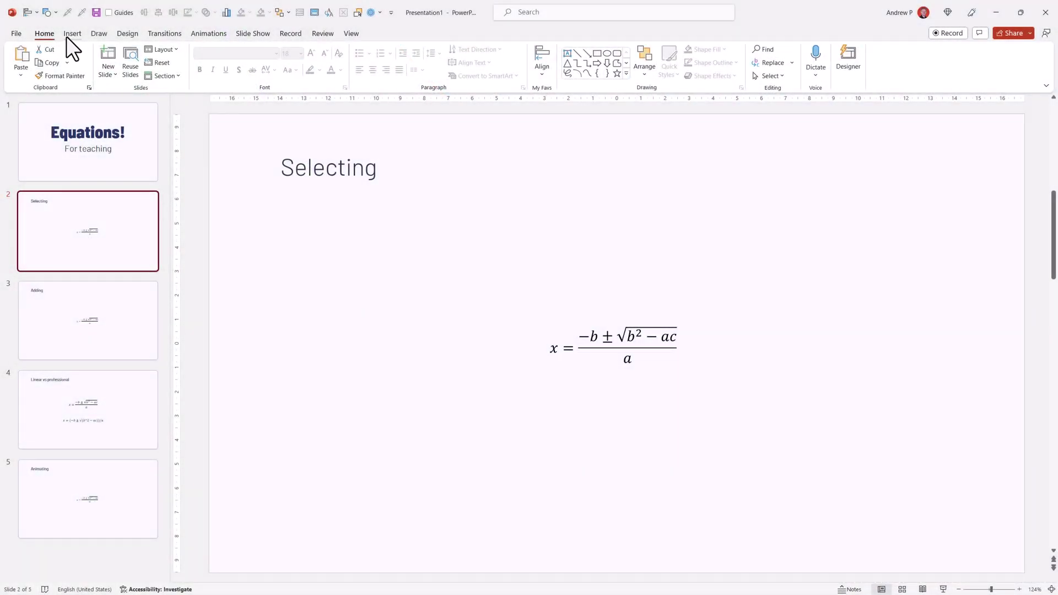
left_click(75, 35)
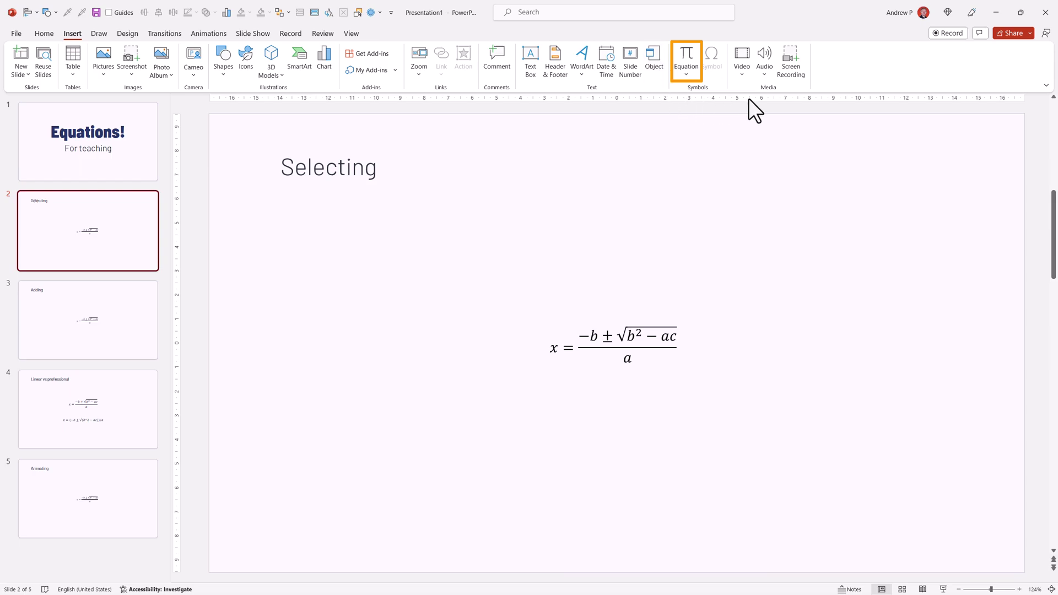
left_click(688, 78)
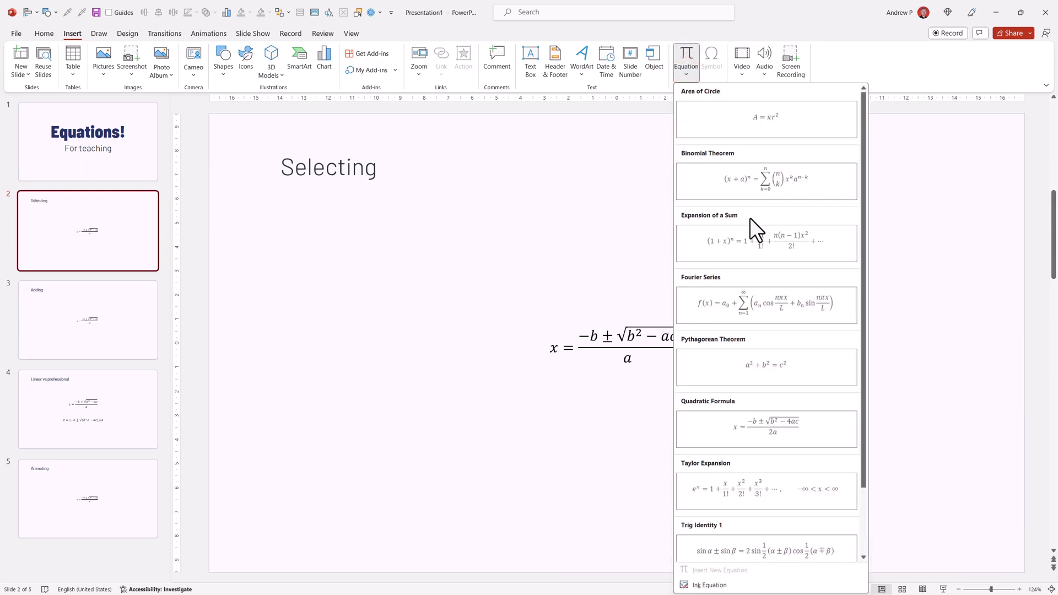
scroll(761, 259, "down", 2)
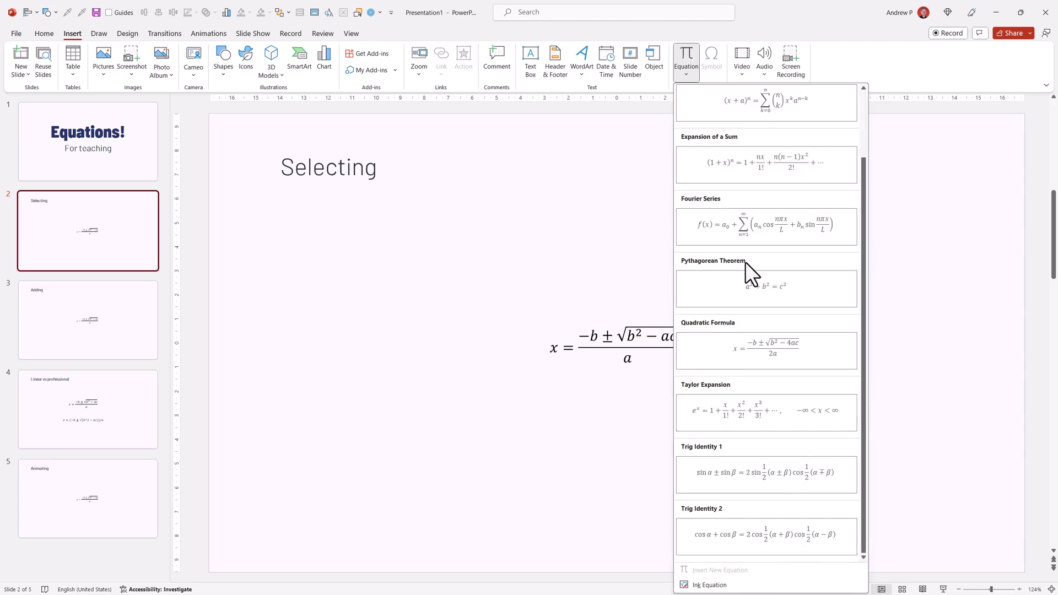
left_click(753, 227)
Drag the Fourier equation below the quadratic formula, type 'ds' in its first fraction, and delete the L denominator.
left_click_drag(651, 371, 656, 444)
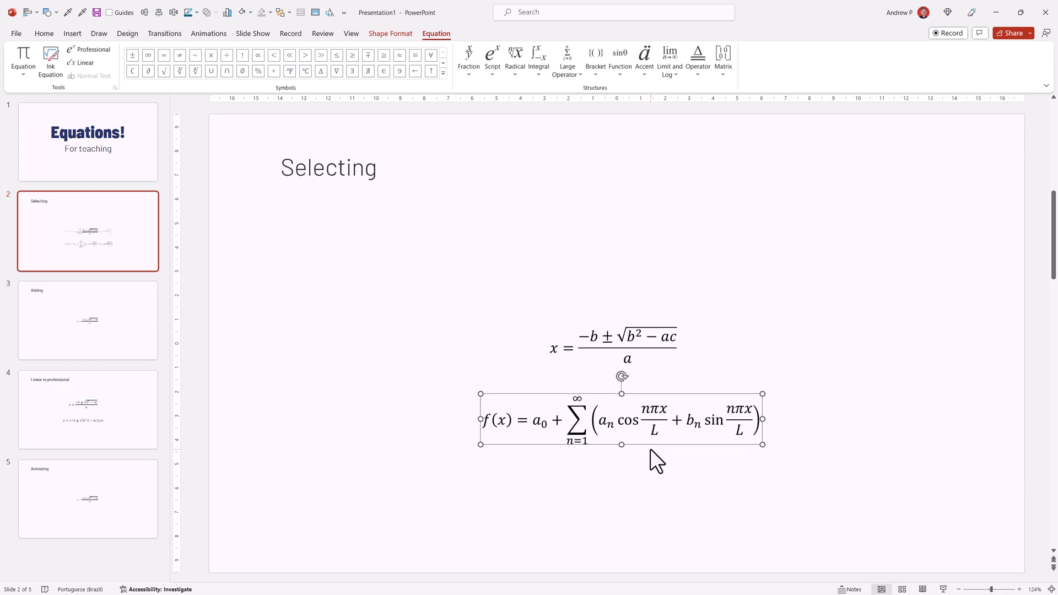
left_click(654, 429)
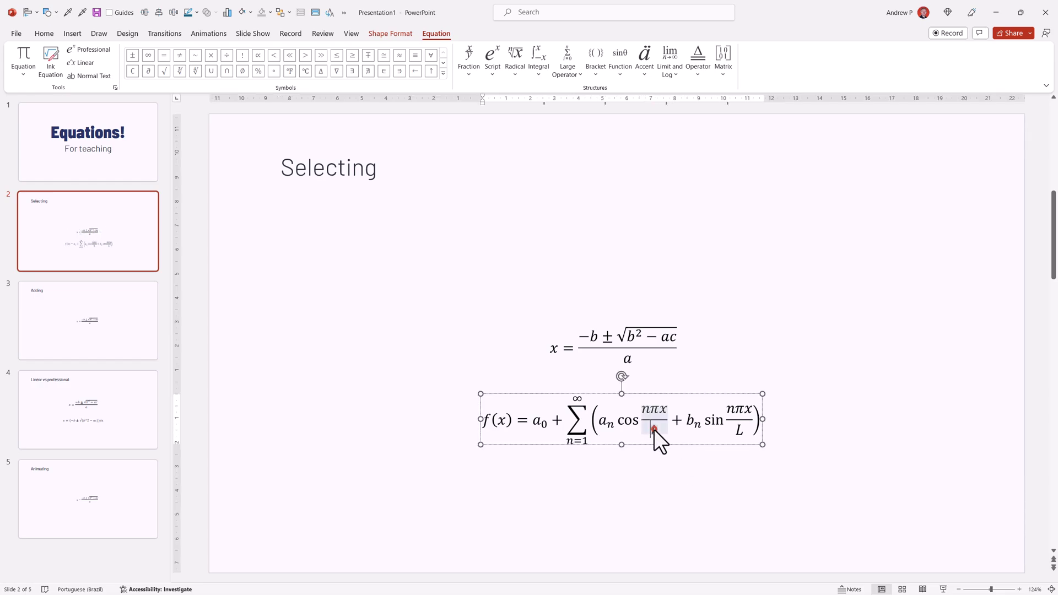
type("ds")
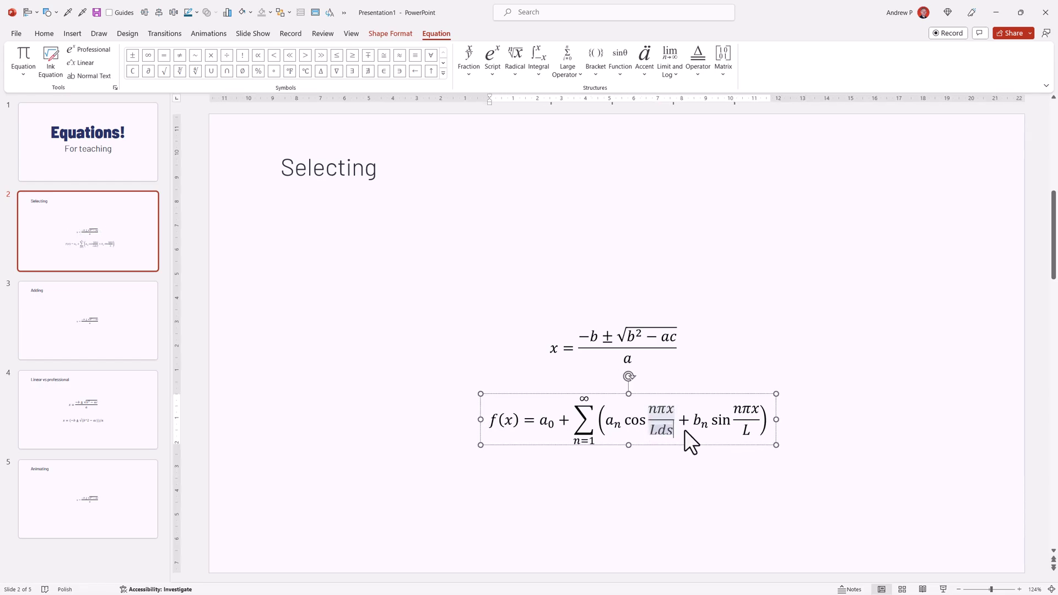
key("BackSpace")
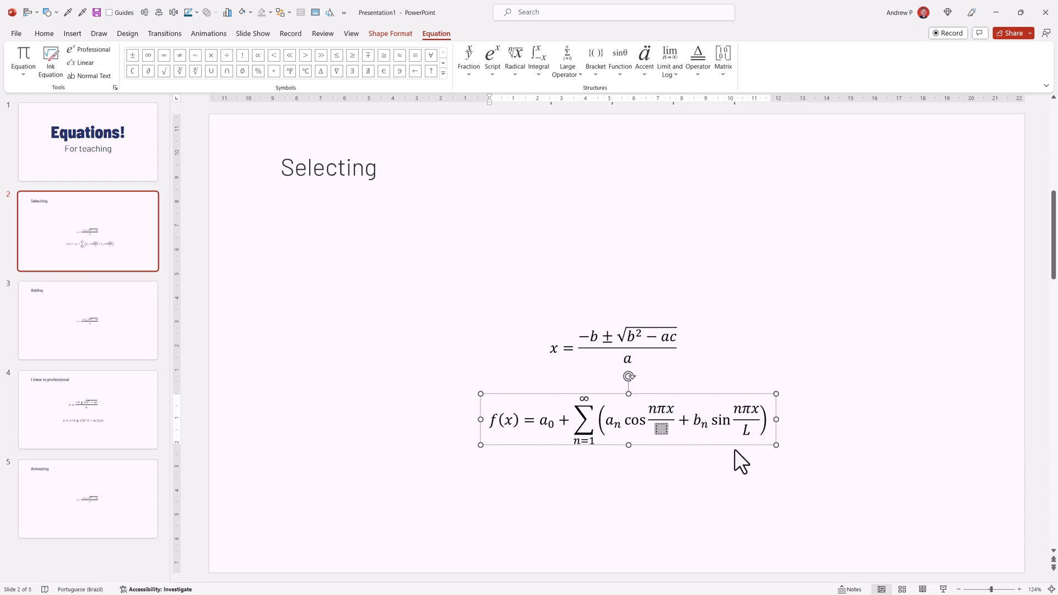
Cut the a and minus sign from the quadratic's root so it reads √b²c, then go to slide 3.
left_click(666, 335)
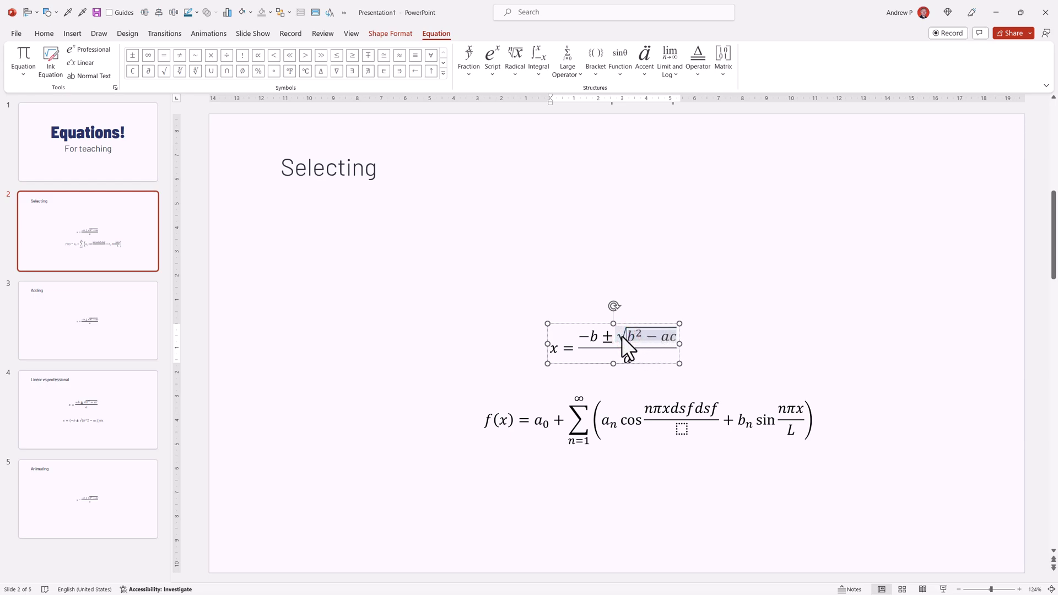
left_click_drag(622, 336, 664, 352)
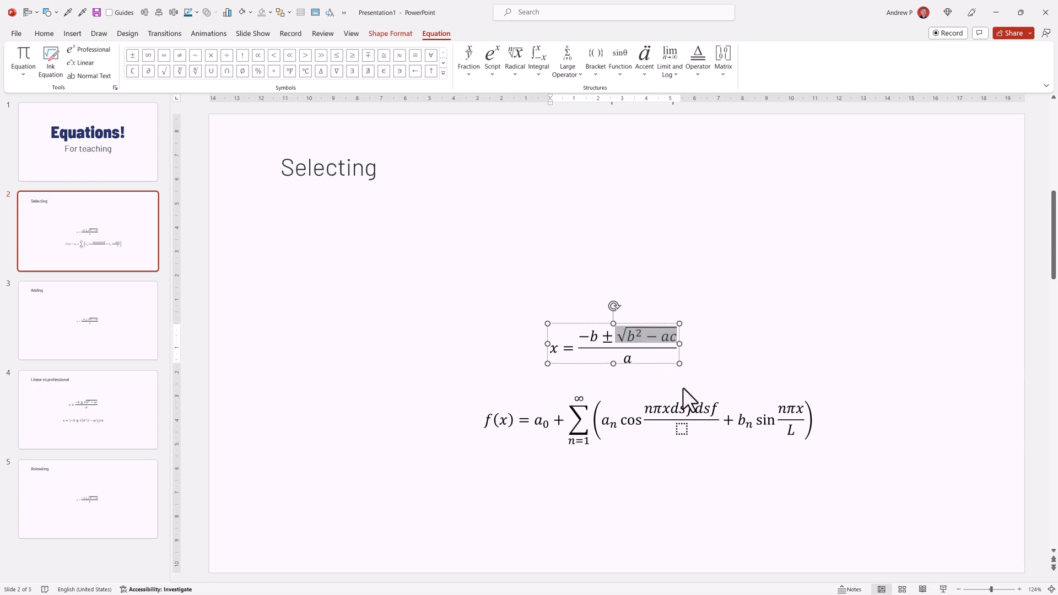
key("Delete")
key("ctrl+z")
left_click(674, 338)
key("BackSpace")
key("BackSpace")
key("BackSpace")
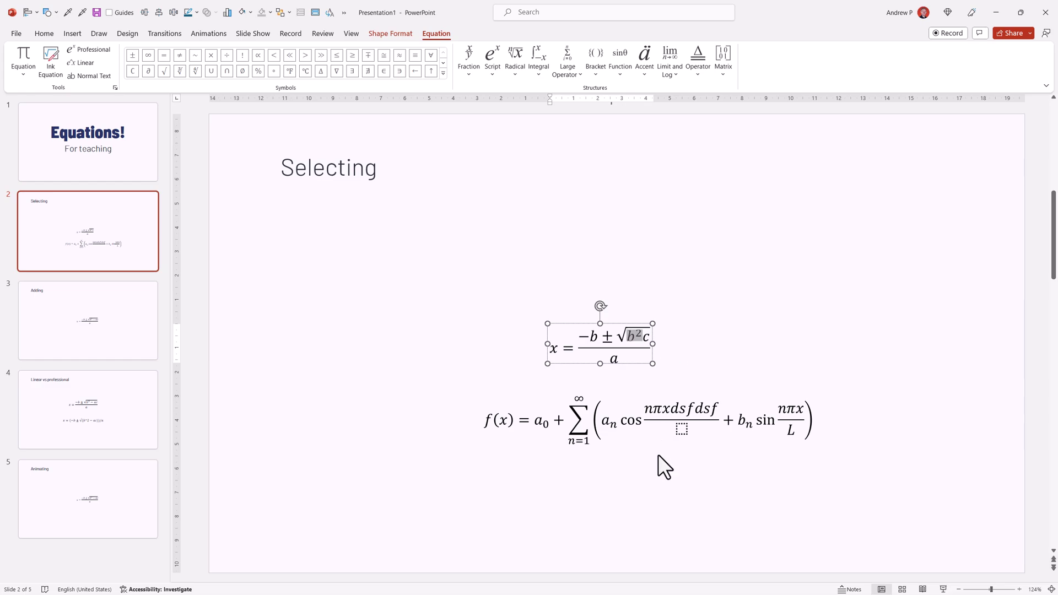
left_click(53, 309)
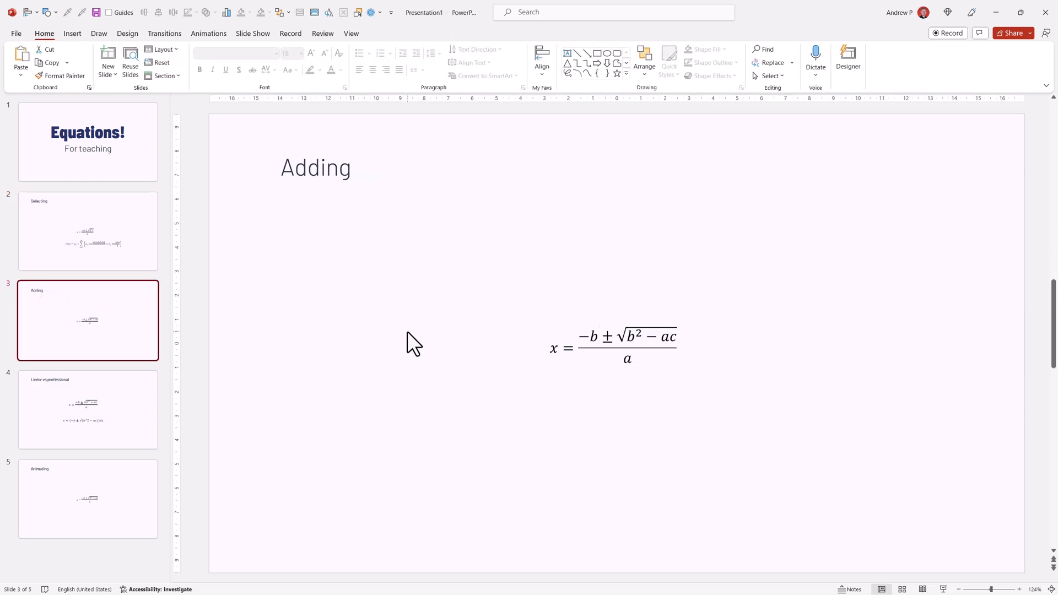
Select the Adding slide's equation and switch from Shape Format back to the Equation tools.
left_click(653, 328)
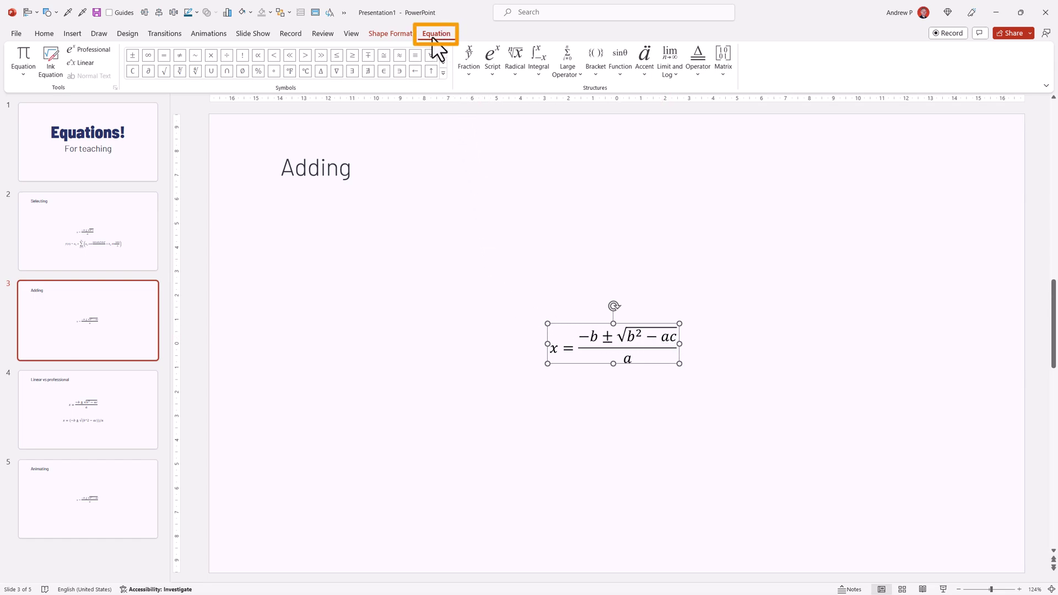
left_click(386, 33)
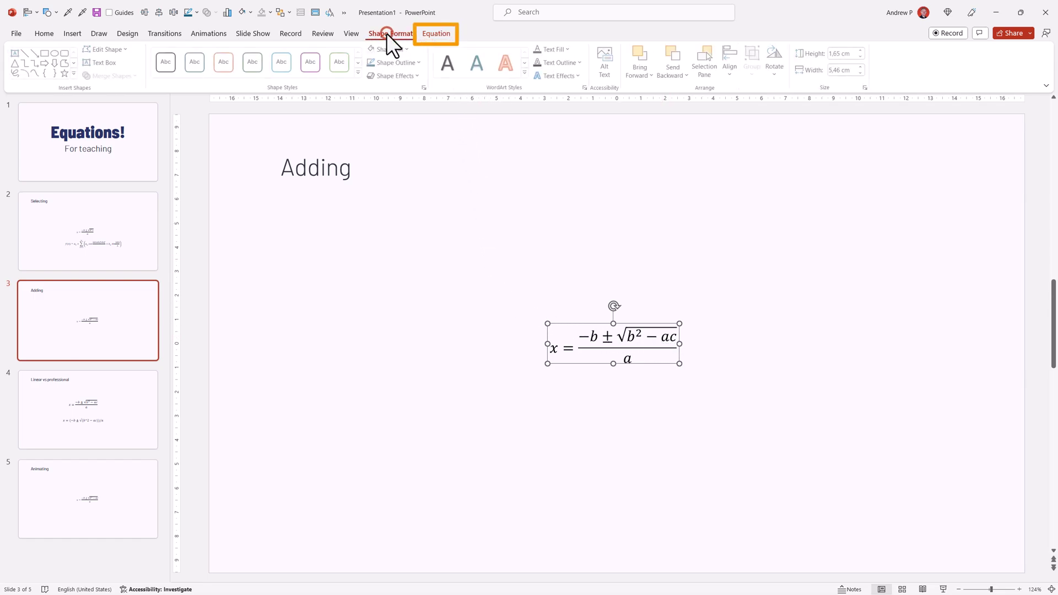
left_click(438, 35)
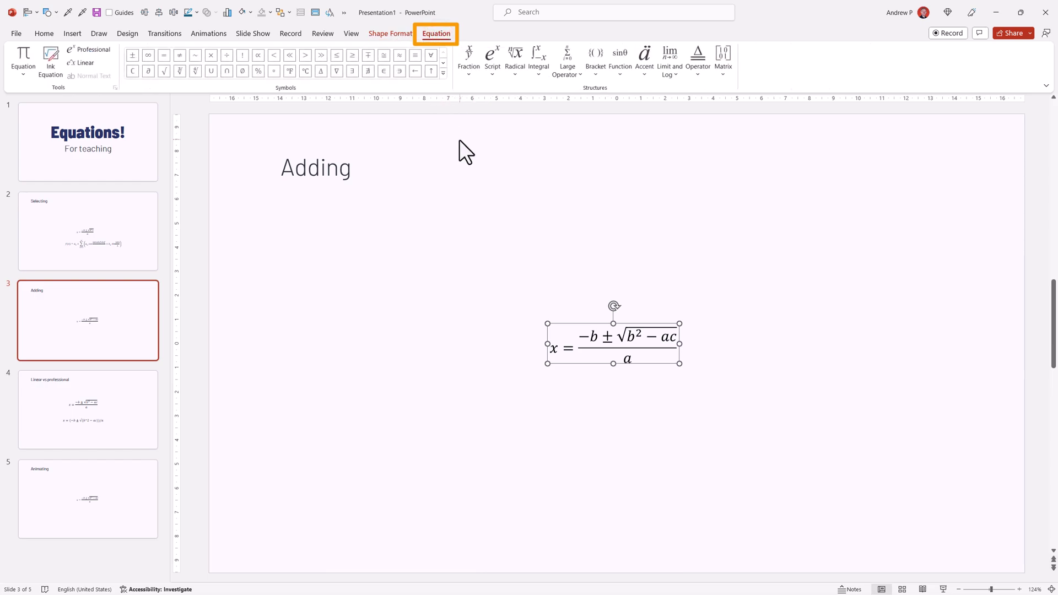
Expand and close the Basic Math symbols, then insert an Accent placeholder before x.
left_click(443, 71)
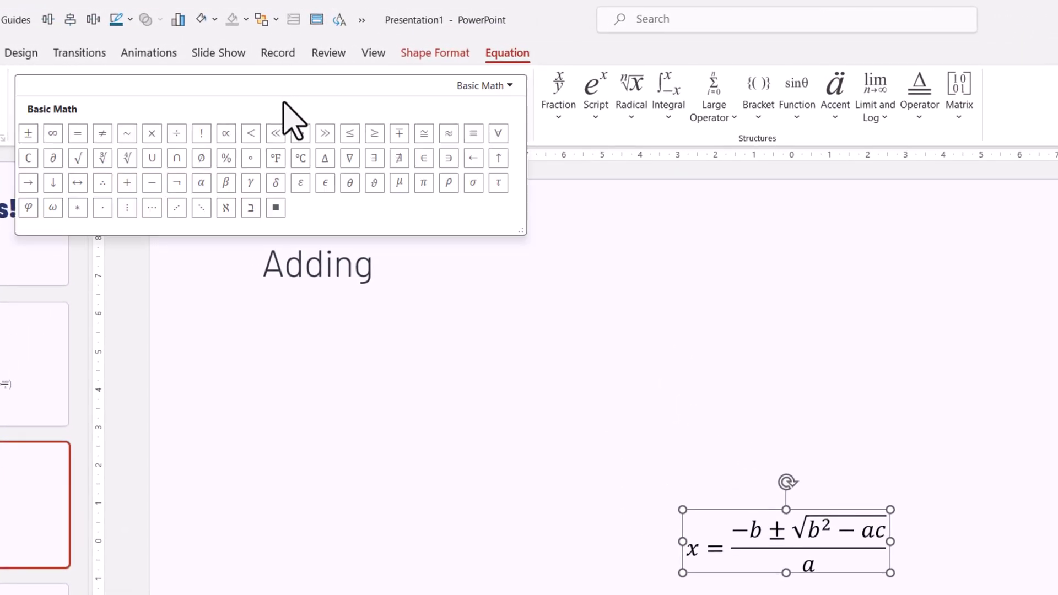
left_click(548, 10)
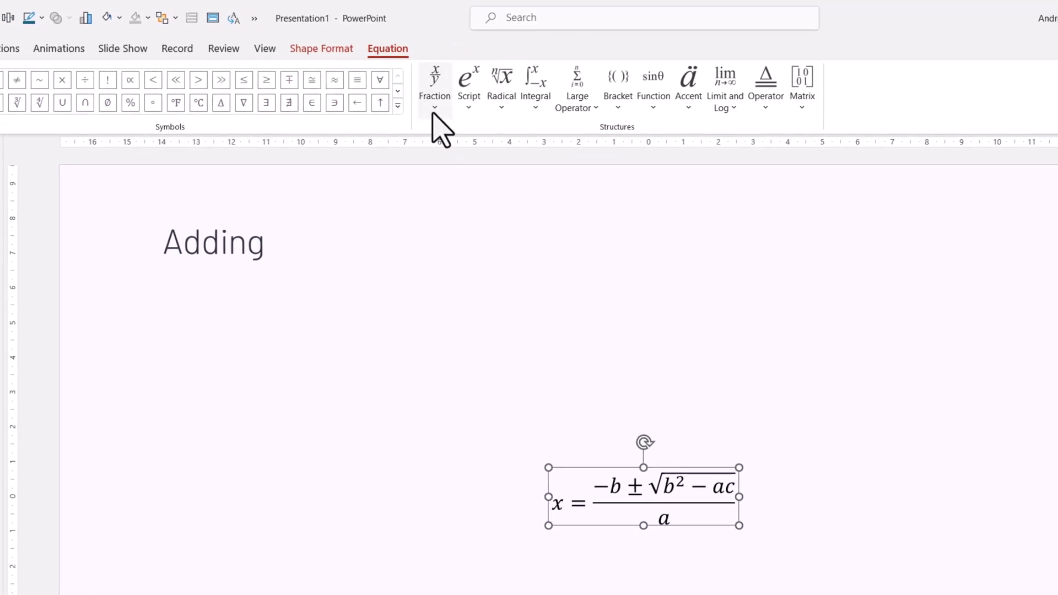
left_click(433, 113)
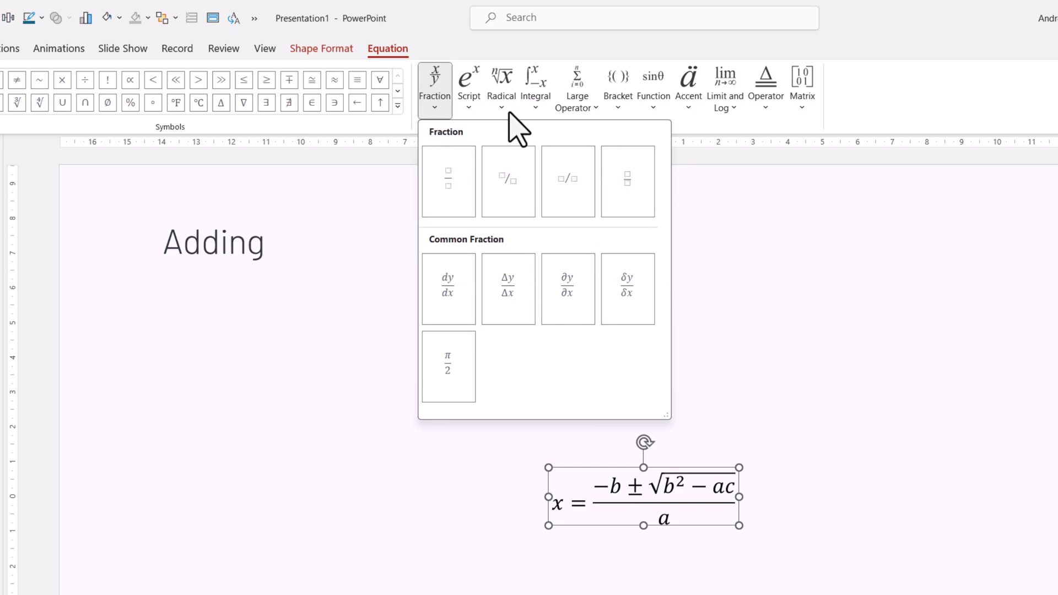
left_click(689, 107)
left_click(738, 232)
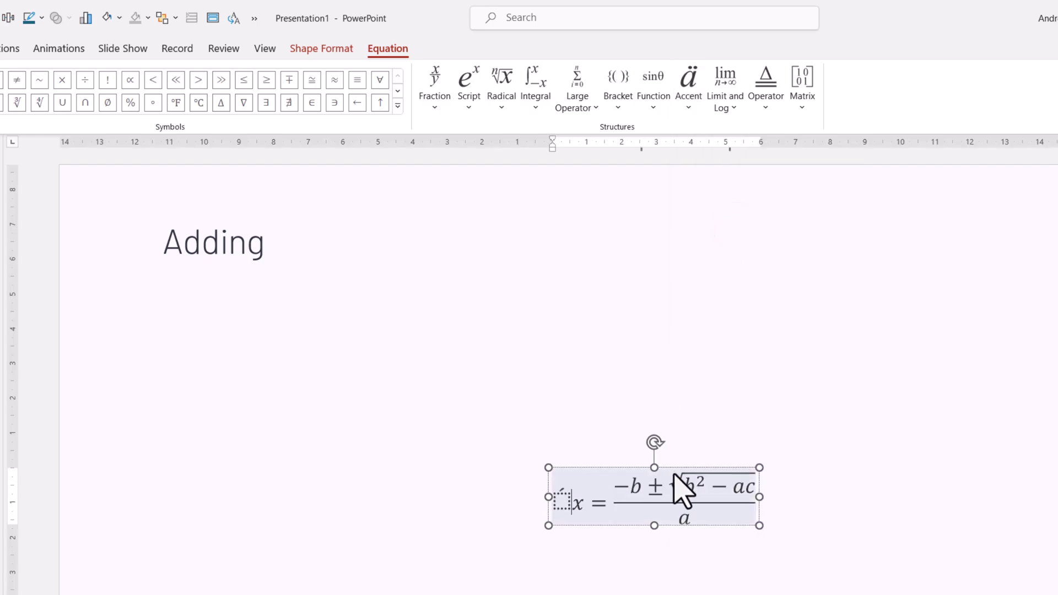
Insert a Summation before x with 123 as its operand, then move into the accent slot.
left_click(576, 106)
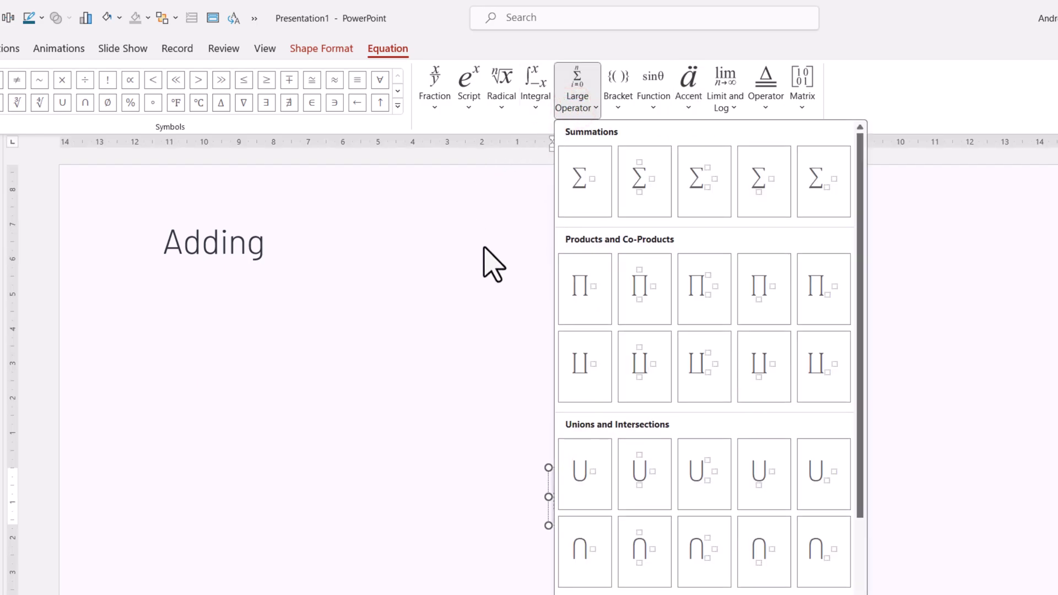
left_click(593, 186)
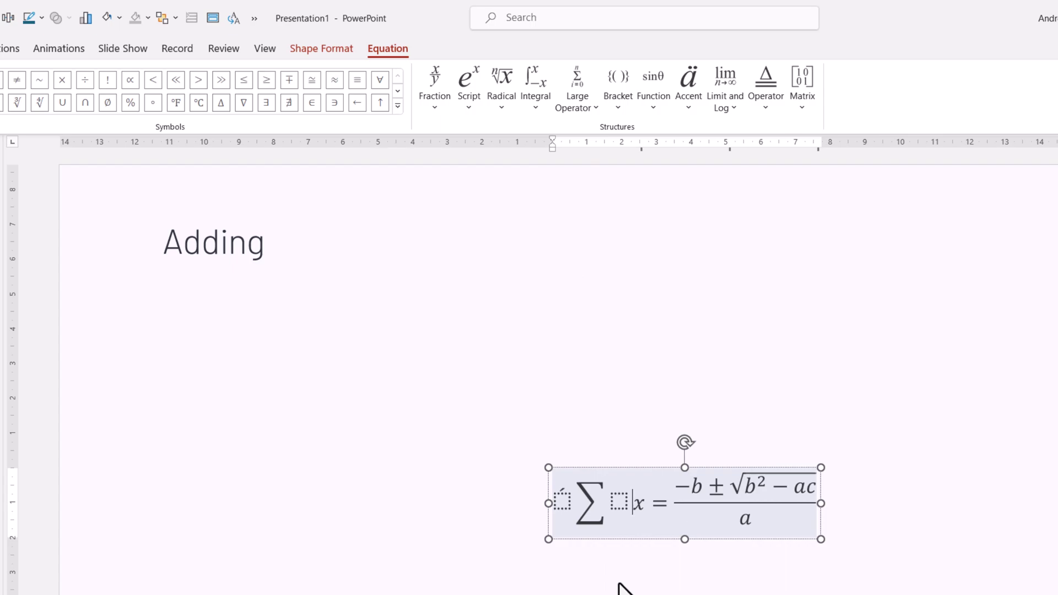
left_click(616, 499)
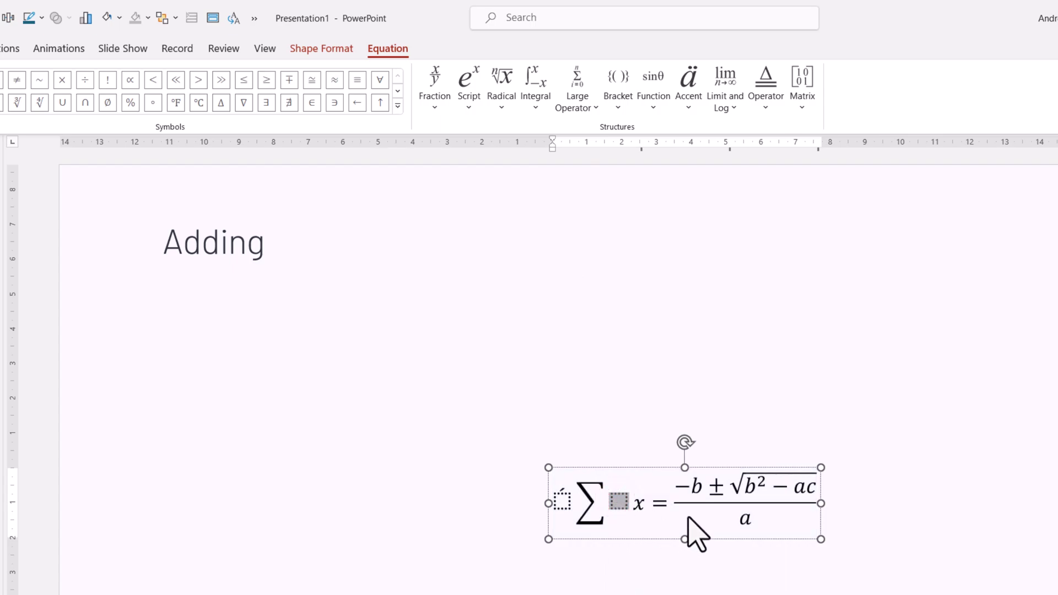
type("123")
left_click(563, 502)
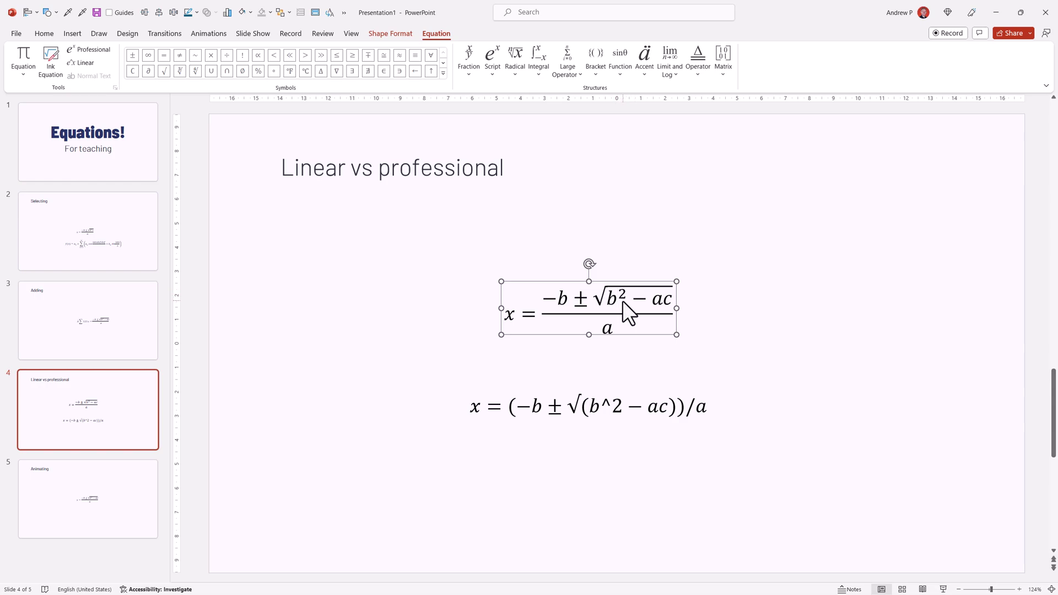
left_click(572, 414)
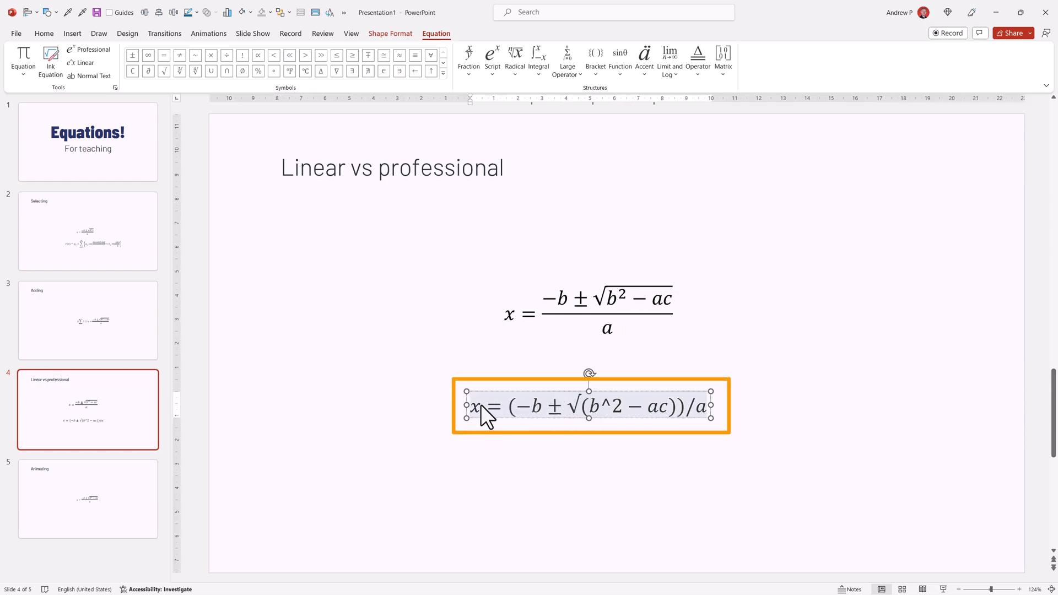
left_click_drag(611, 411, 498, 400)
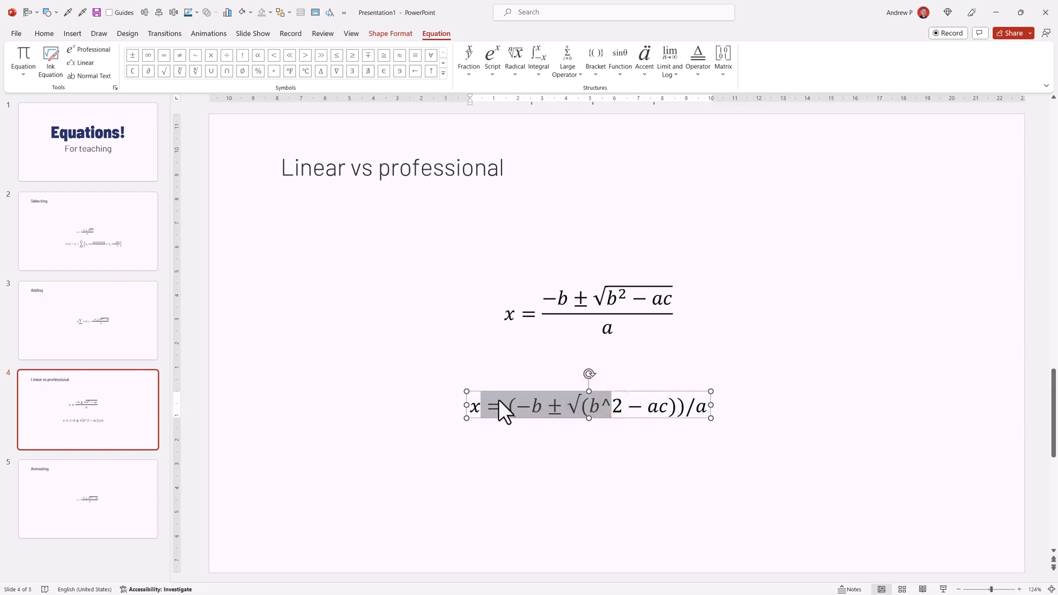
left_click(487, 405)
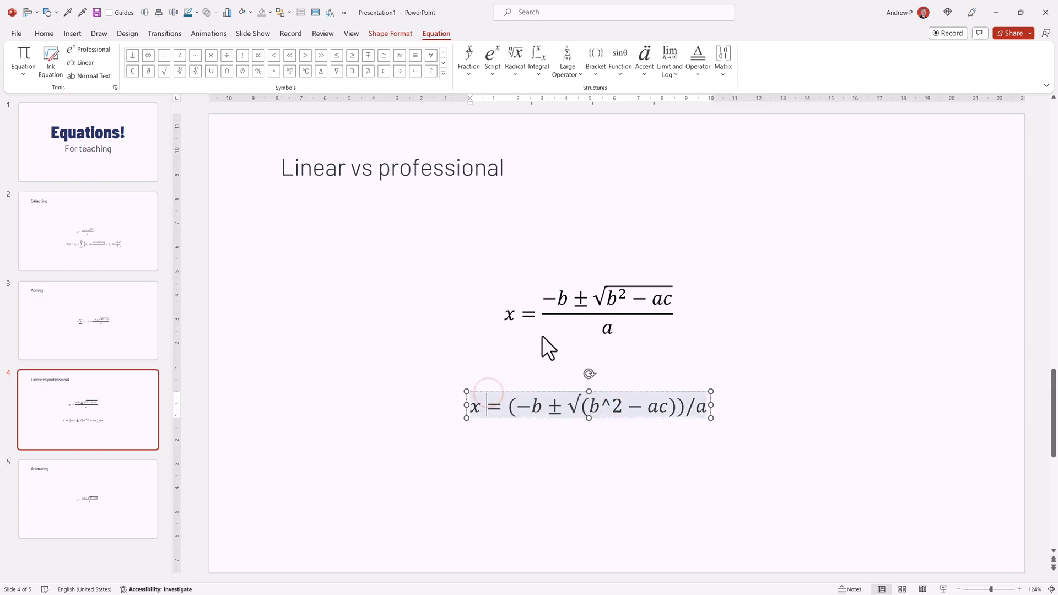
left_click(586, 280)
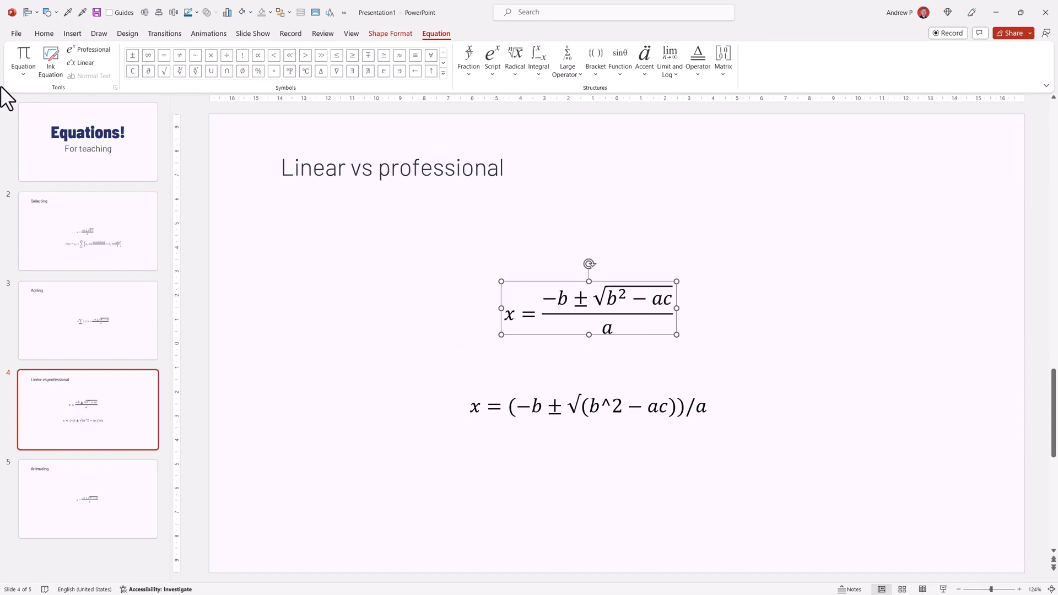
left_click(16, 72)
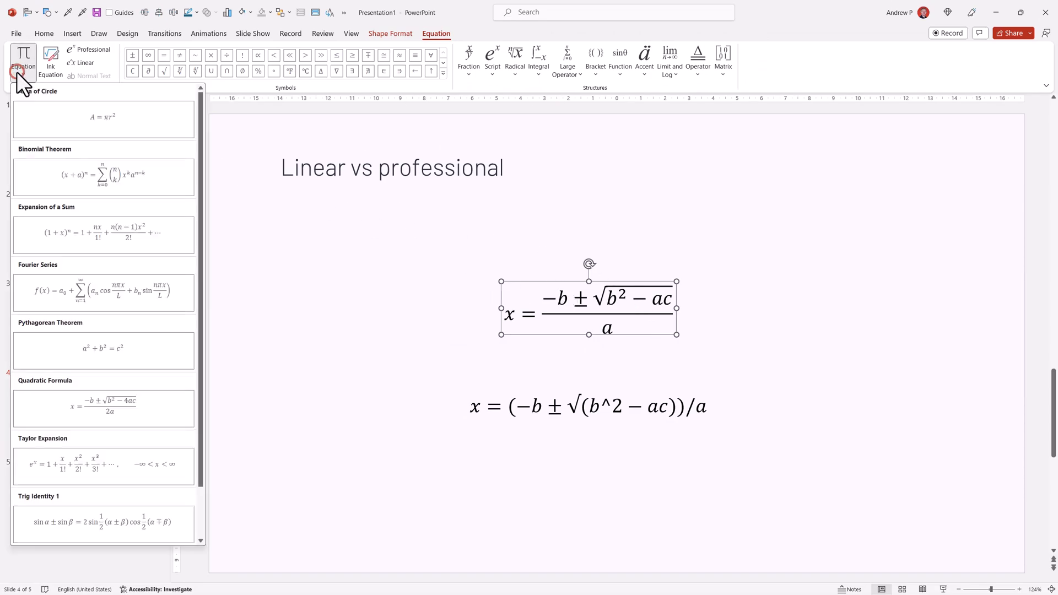
left_click(435, 371)
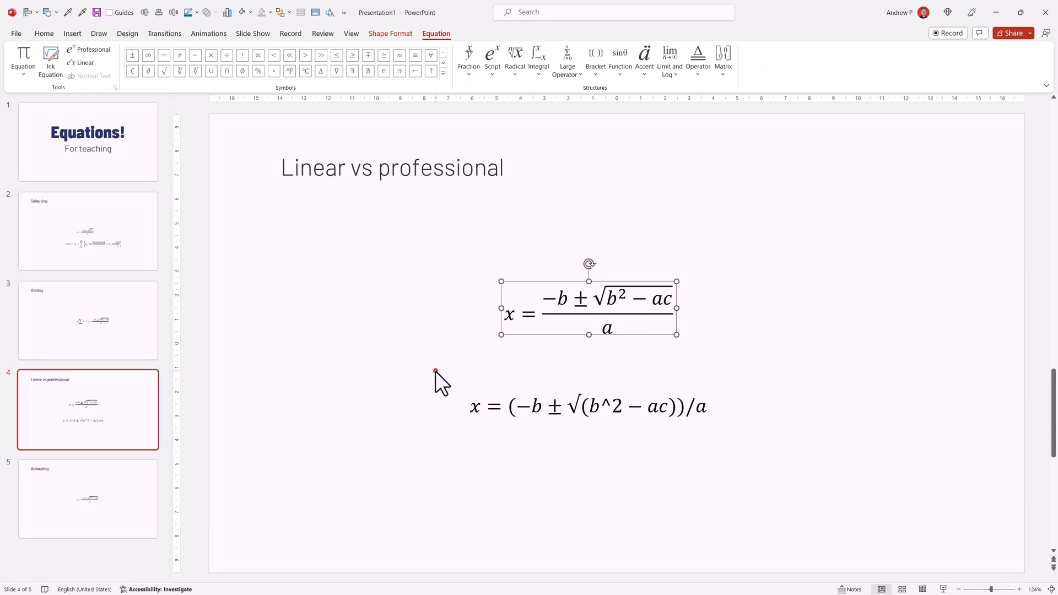
Select the Animating slide's formula, present it with red pen marks, then end the show.
left_click(81, 487)
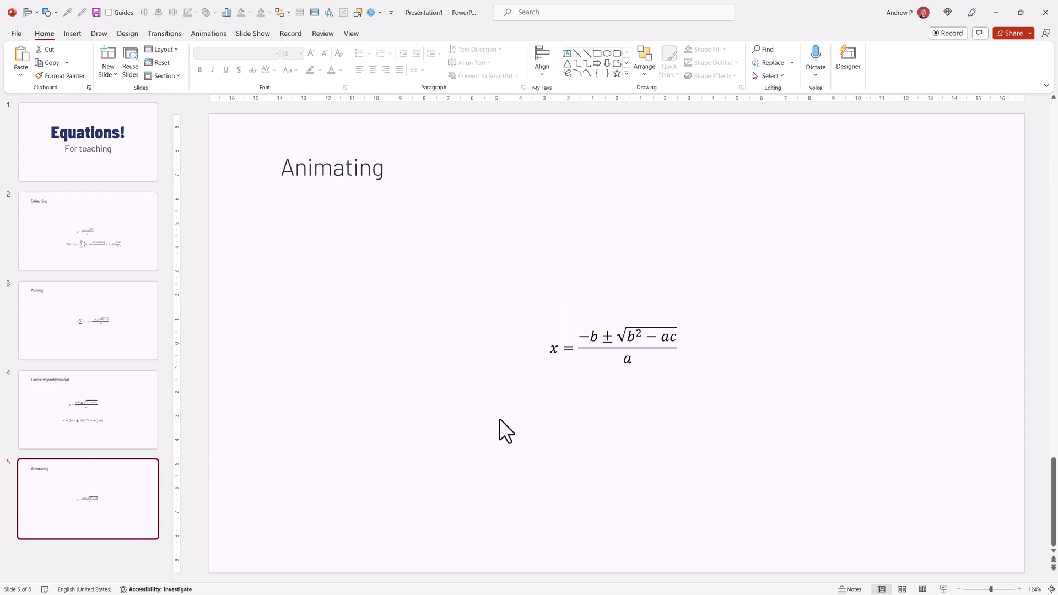
left_click_drag(462, 254, 766, 458)
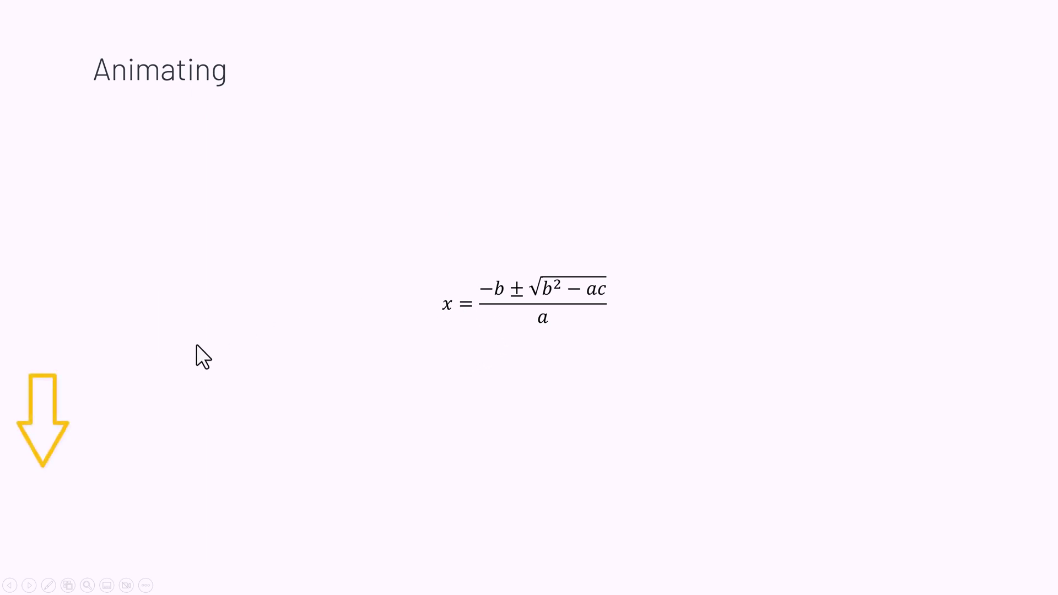
left_click(48, 585)
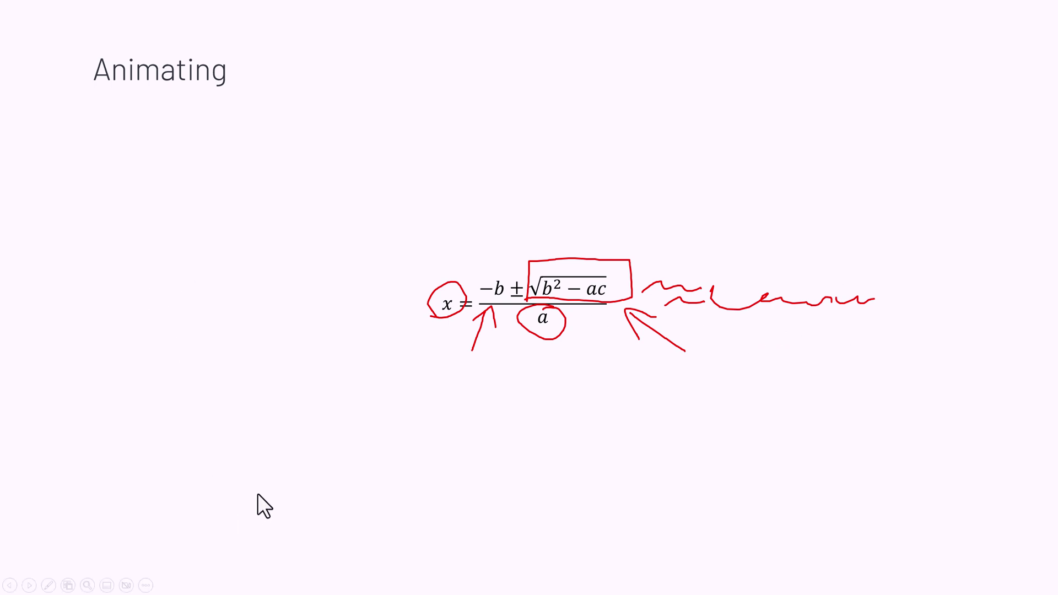
key("Escape")
Discard the ink, duplicate the Animating slide, and delete −b ± from the copy's numerator.
left_click(594, 323)
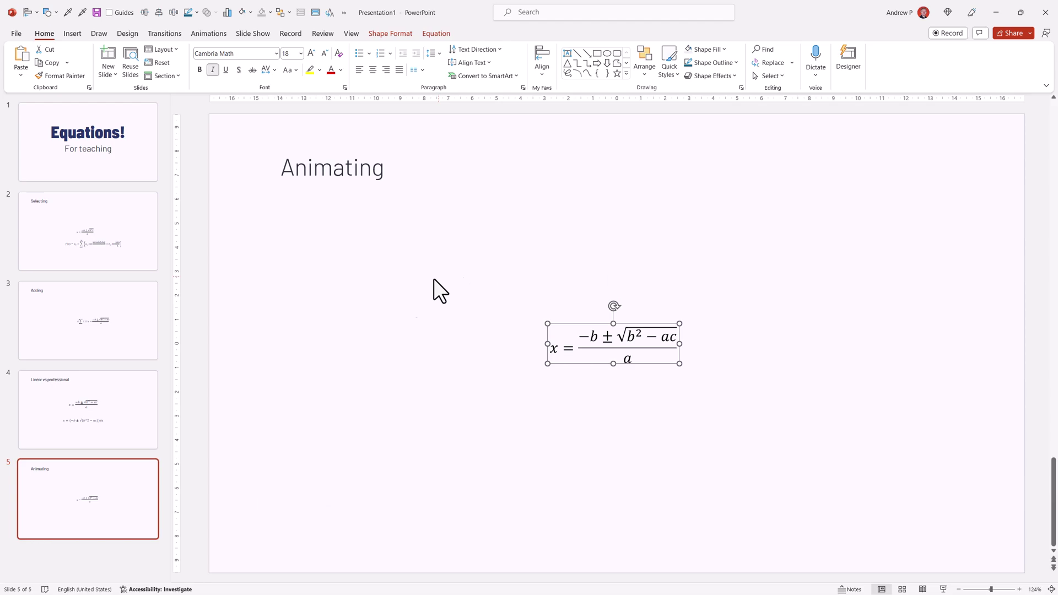
left_click(81, 498)
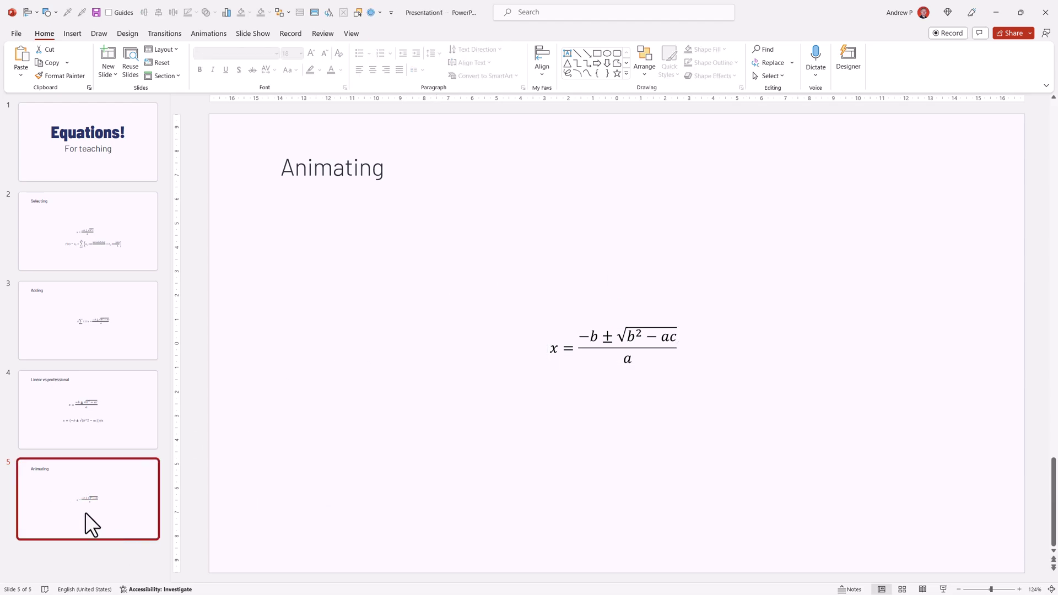
key("ctrl+d")
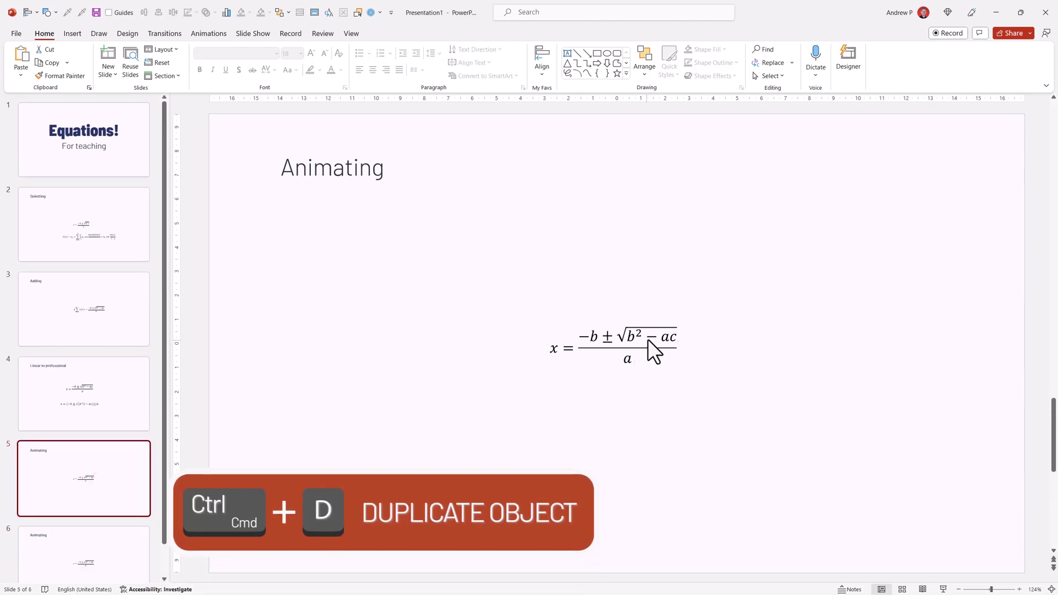
left_click(648, 340)
left_click_drag(676, 334, 620, 336)
left_click(597, 333)
key("BackSpace")
key("BackSpace")
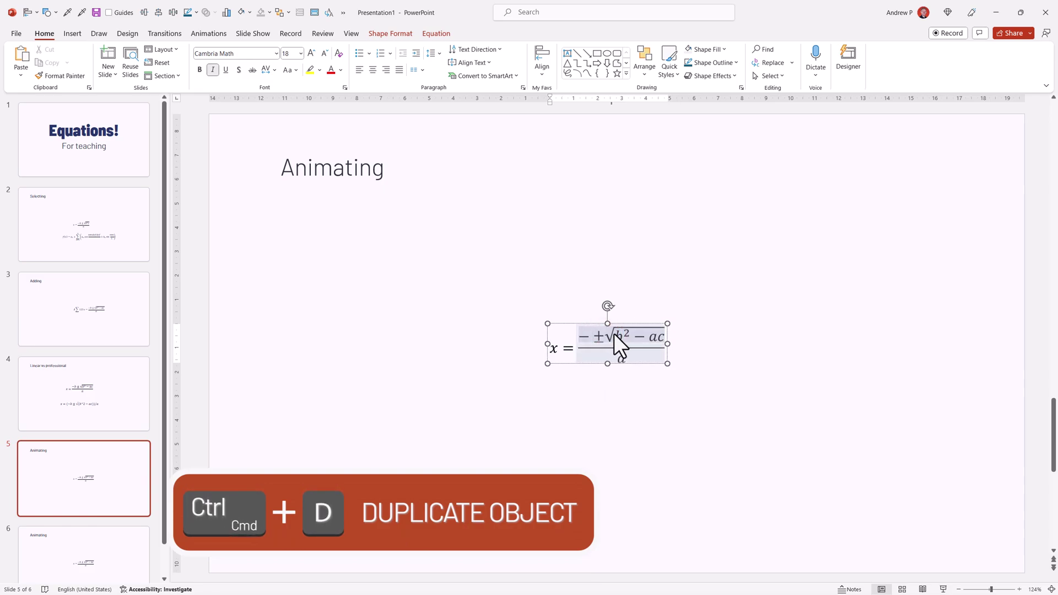
key("BackSpace")
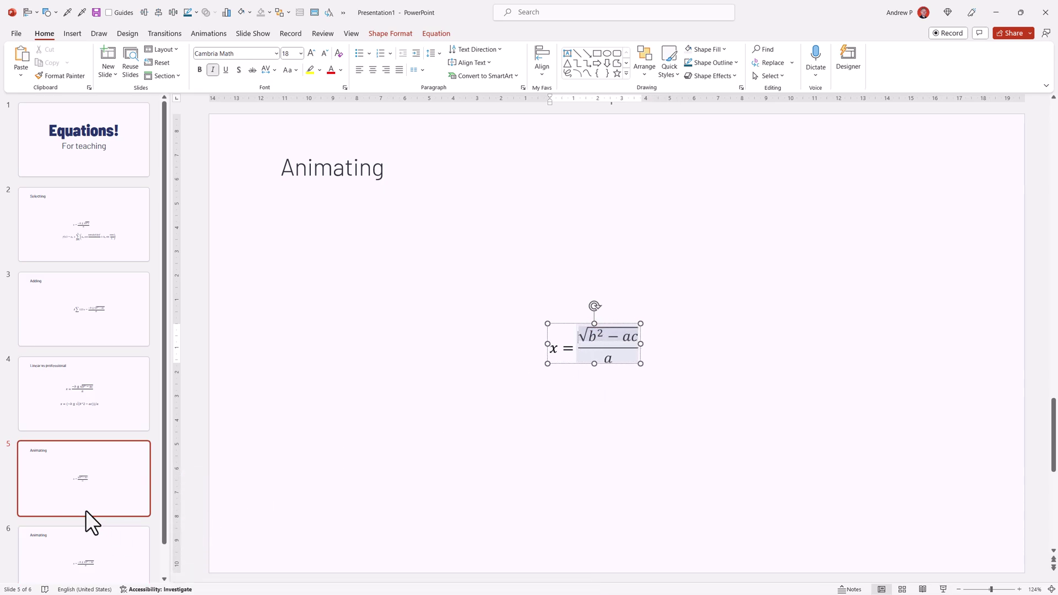
Duplicate the edited slide and delete its 'x =', leaving just the root over a.
left_click(91, 490)
key("ctrl+d")
left_click(571, 344)
key("BackSpace")
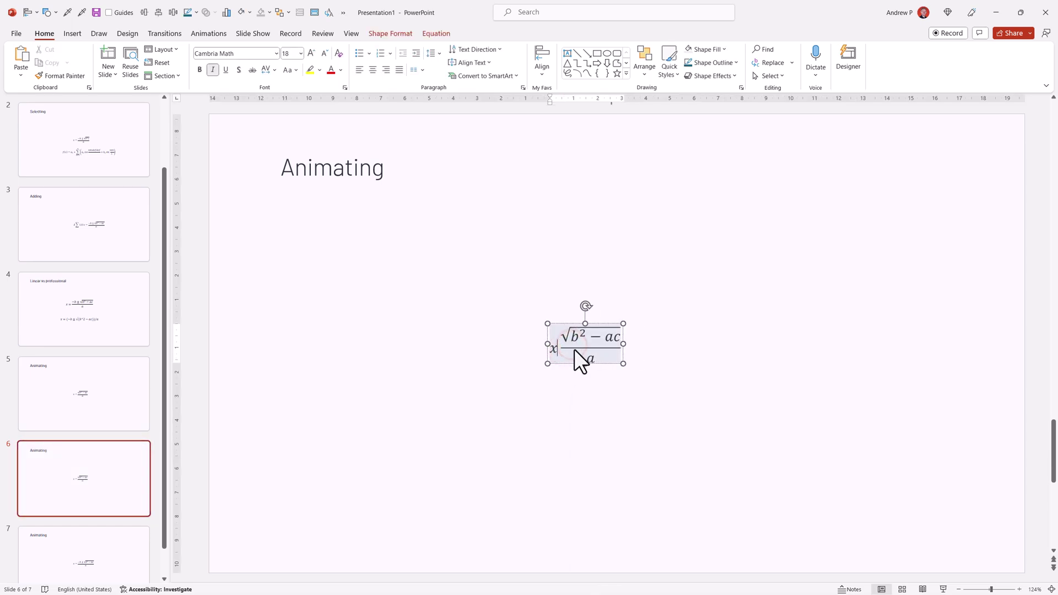
key("BackSpace")
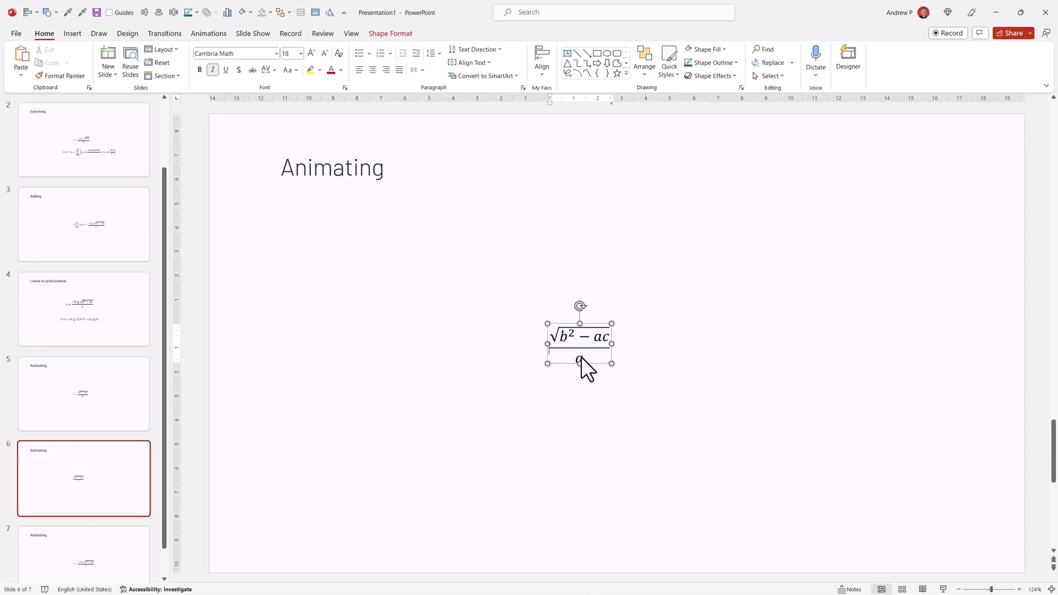
left_click(102, 457)
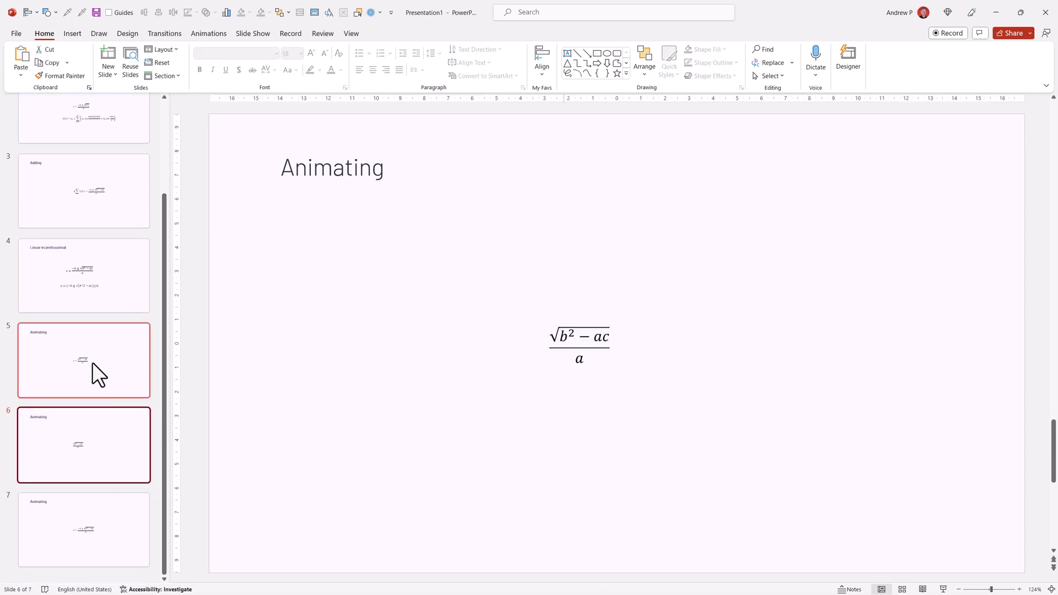
Move the root-over-a slide to position 5, check the order, and select slides 5–7.
mouse_move(92, 362)
left_mouse_down()
mouse_move(101, 401)
mouse_move(101, 350)
left_mouse_up()
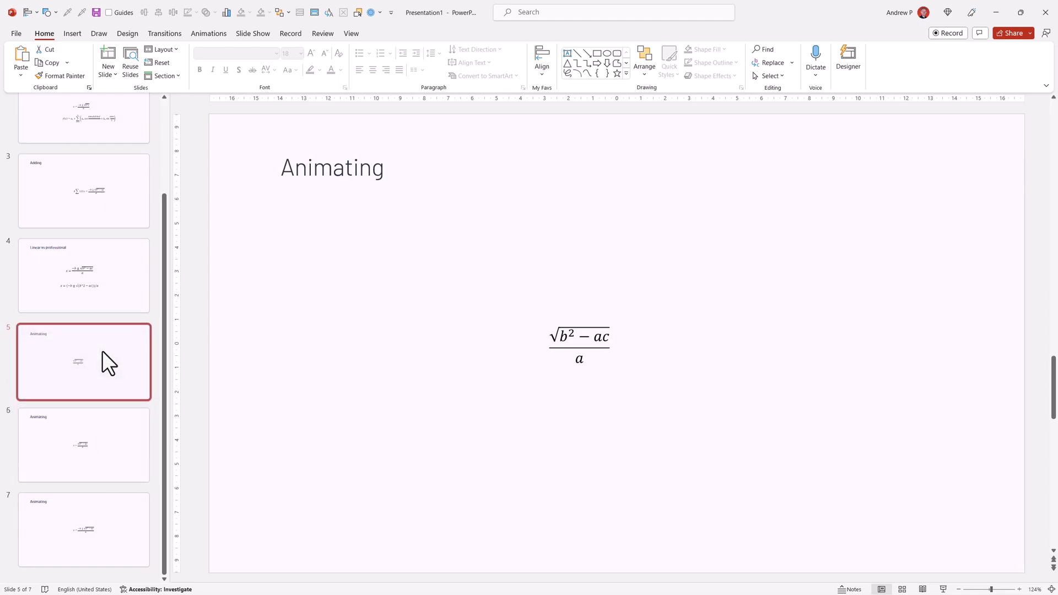
key("Down")
key("Down")
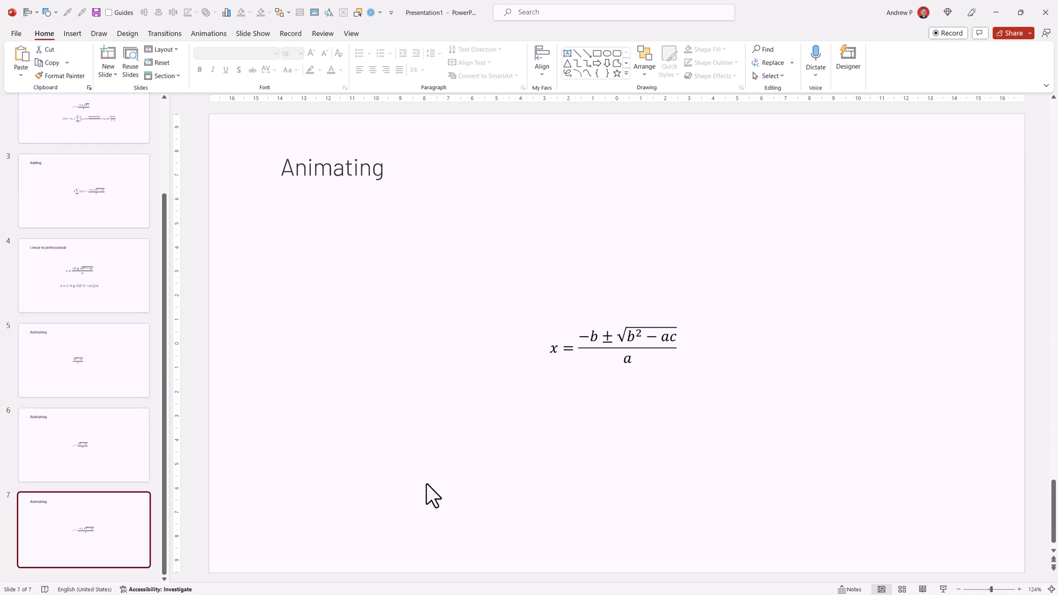
key("Up")
key("Up")
key("Down")
key("Down")
key("Up")
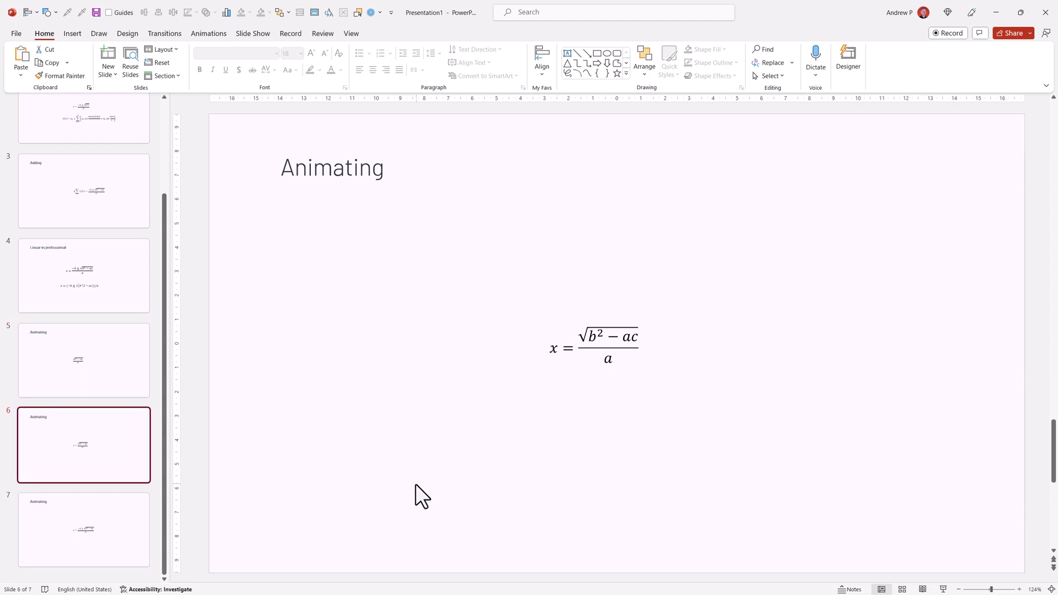
key("Up")
left_click(137, 517, "shift")
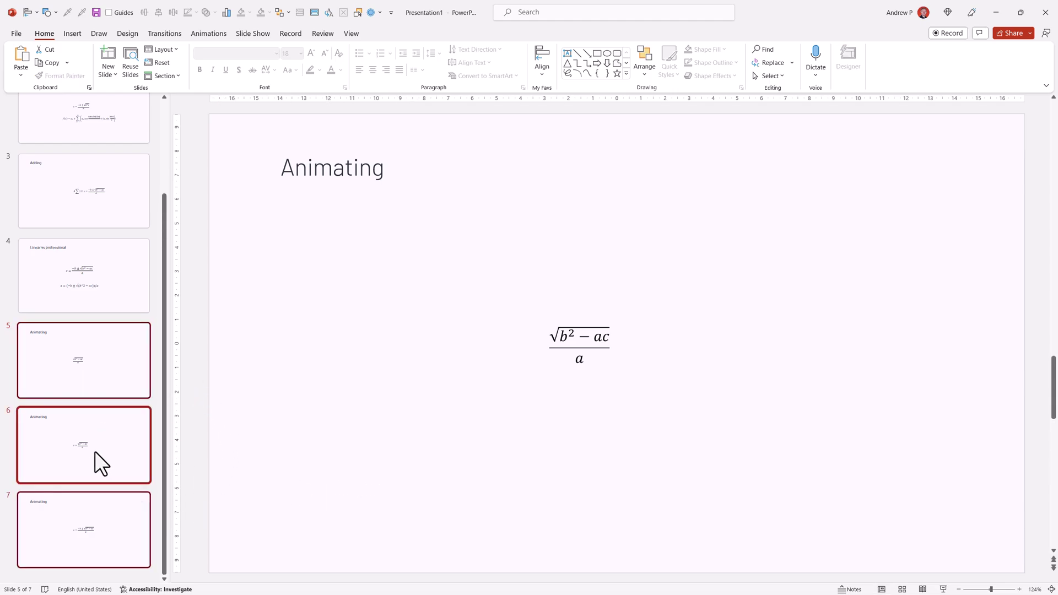
Apply the Fade transition to the three selected Animating slides.
left_click(164, 34)
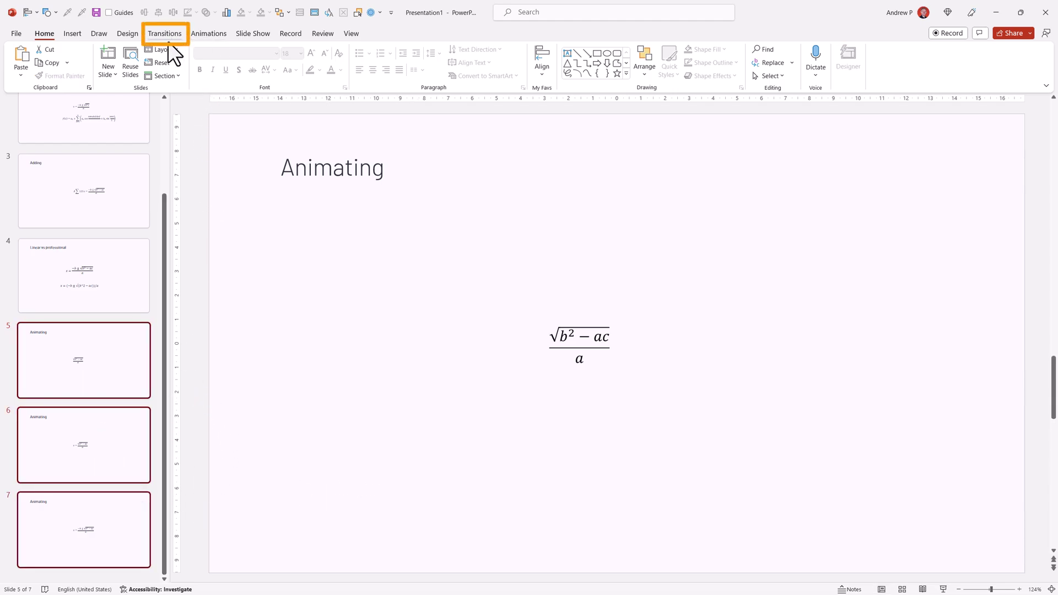
left_click(149, 62)
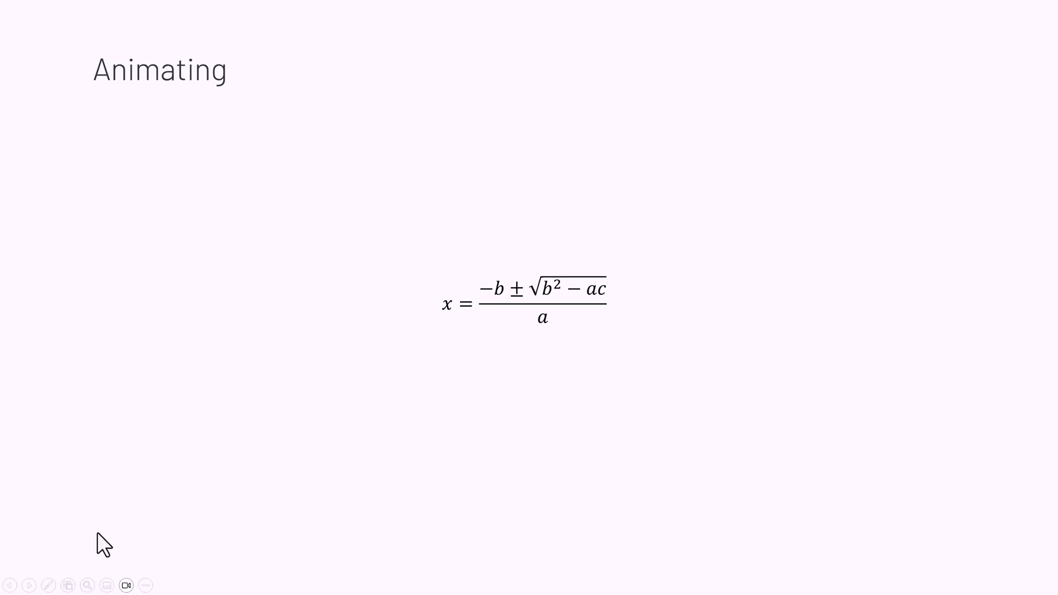
Draw a red pen stroke on the formula, then end the show and discard the ink.
left_click(48, 586)
left_click(22, 502)
left_click_drag(416, 378, 435, 342)
key("Escape")
left_click(593, 325)
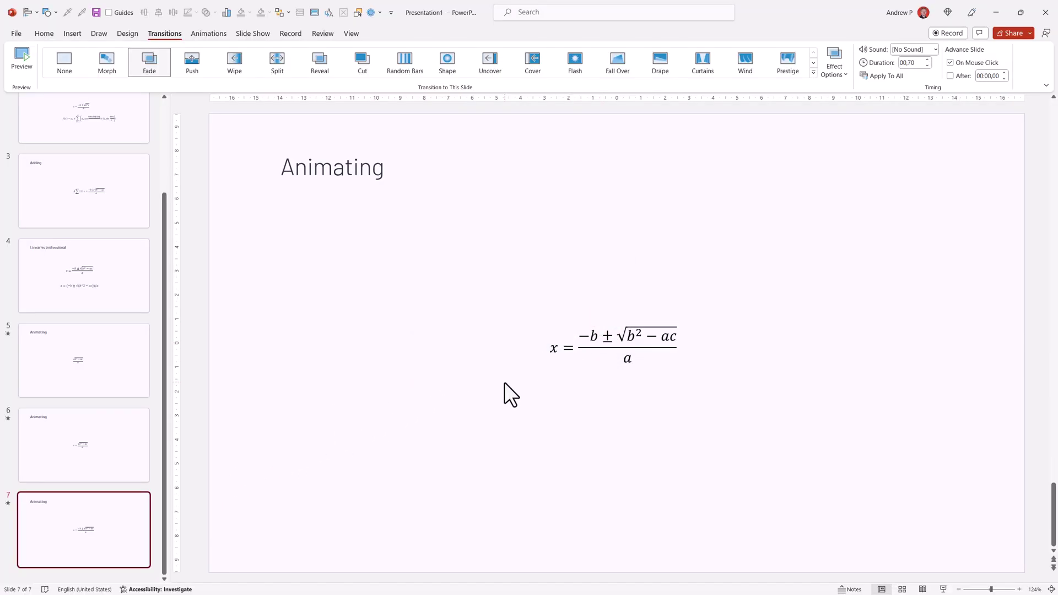